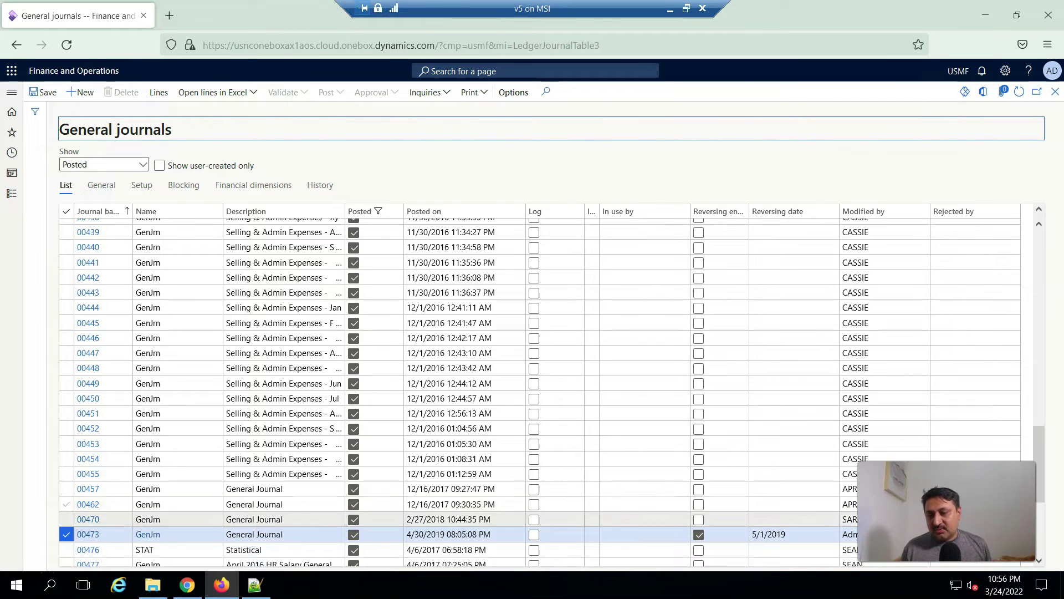
# Step: Check the account numbers in the notes, then go to General ledger's General journals page
pyautogui.click(253, 585)
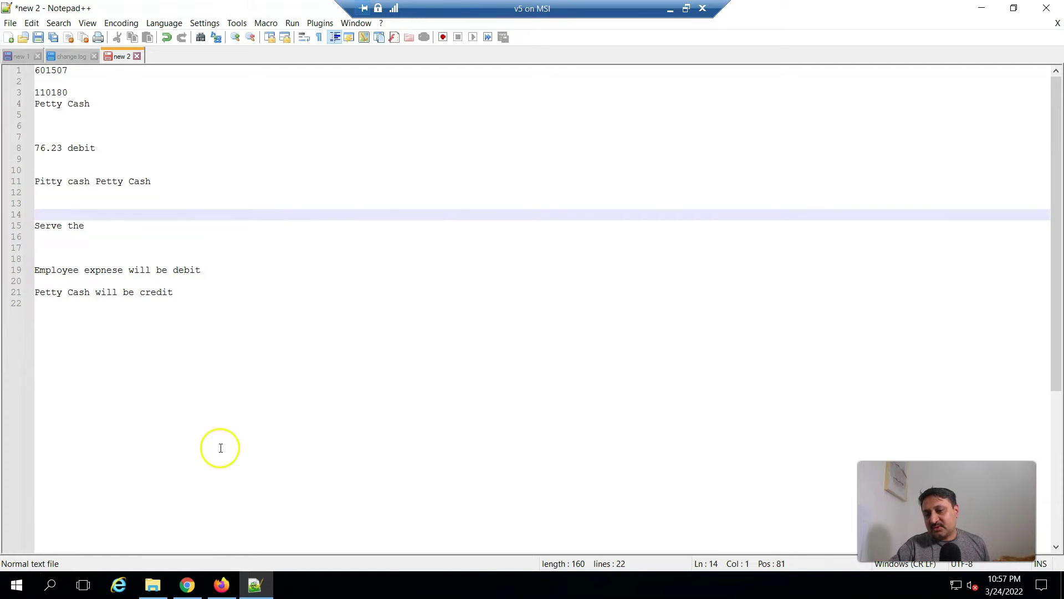
pyautogui.click(220, 583)
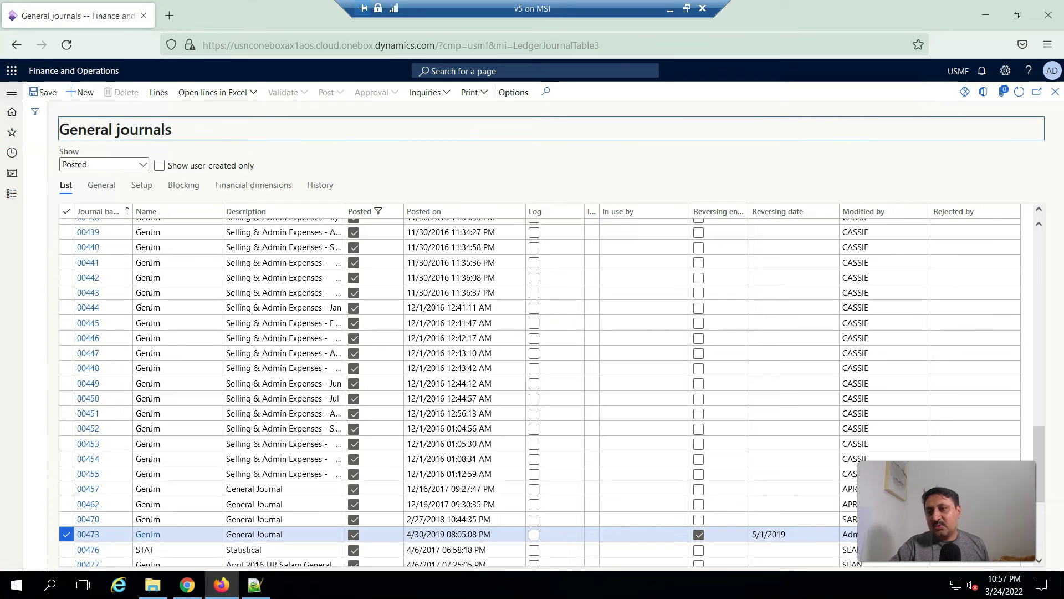
pyautogui.click(12, 92)
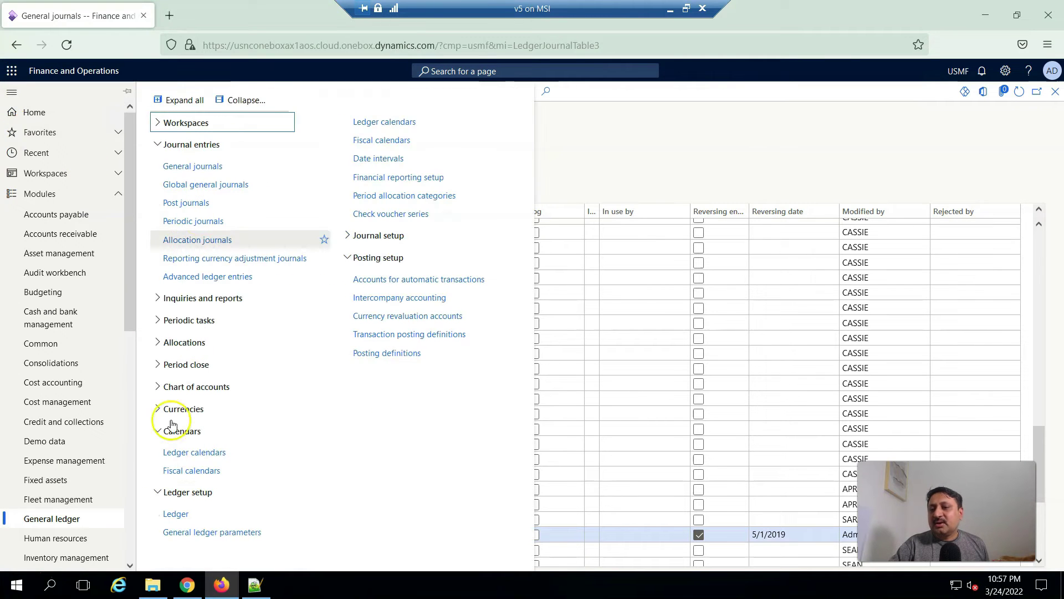
pyautogui.click(55, 524)
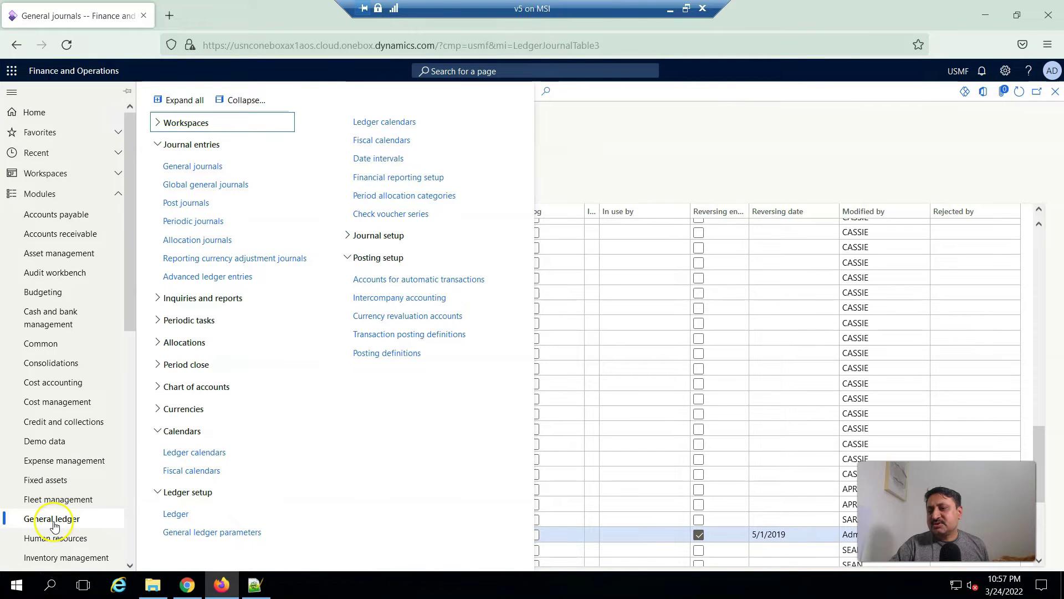
pyautogui.click(187, 167)
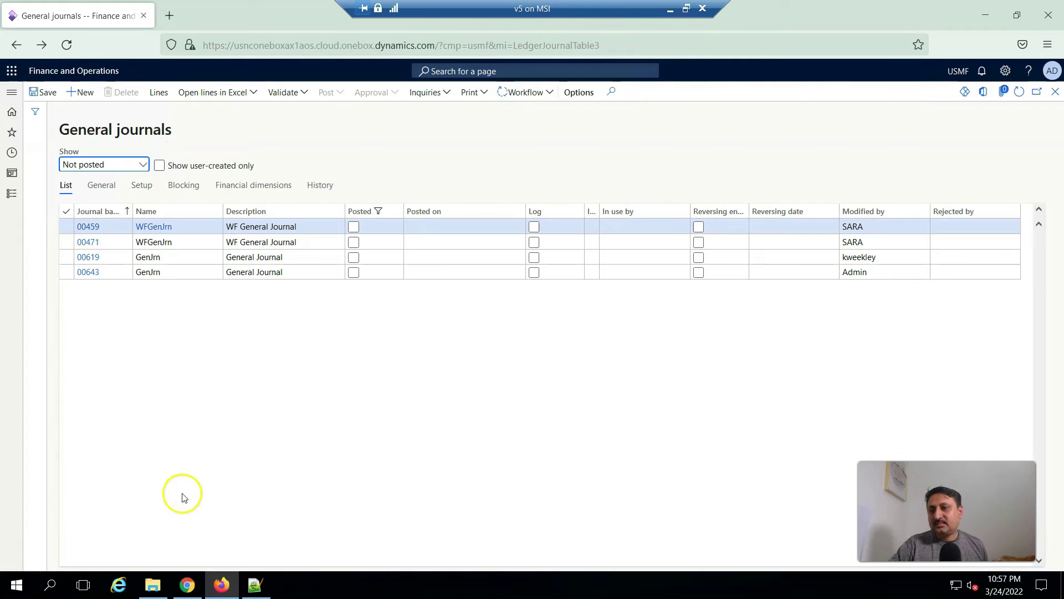
# Step: Create new journal batch 00644 and browse the list of journal names
pyautogui.click(84, 95)
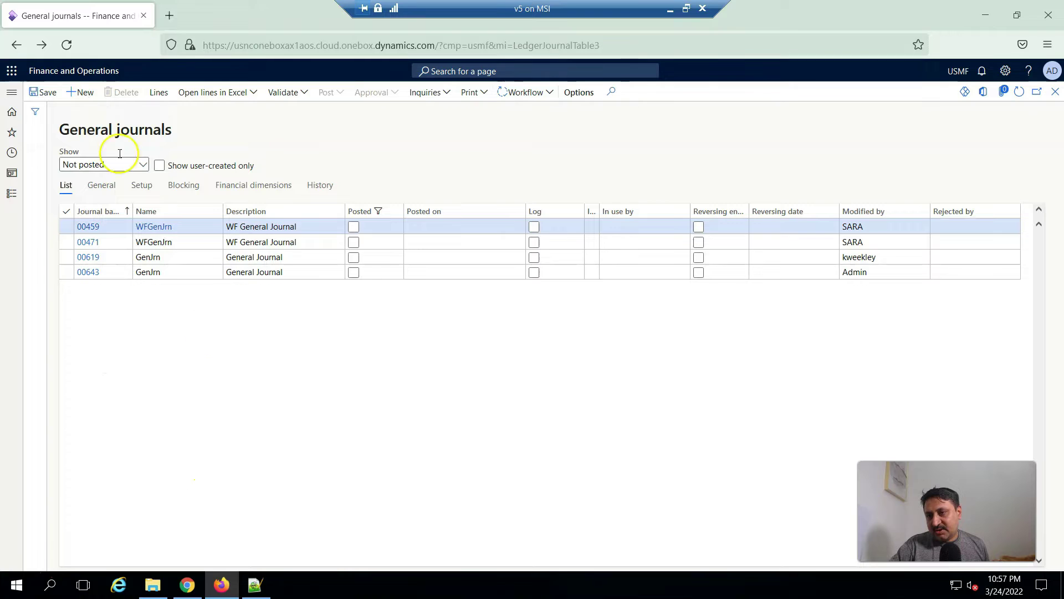
pyautogui.click(217, 227)
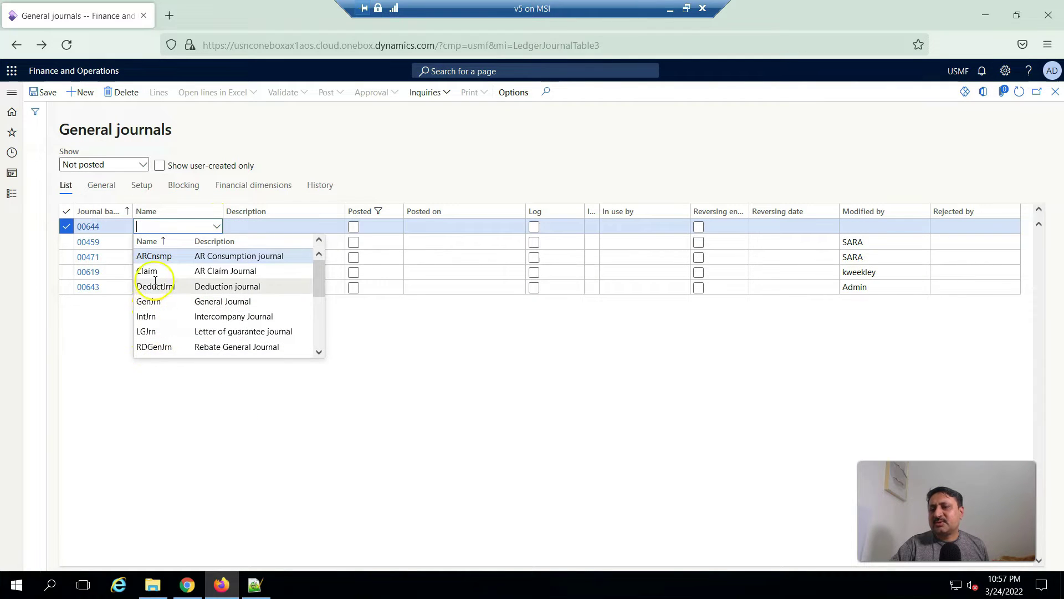
pyautogui.scroll(-2, 152, 327)
pyautogui.scroll(-2, 163, 326)
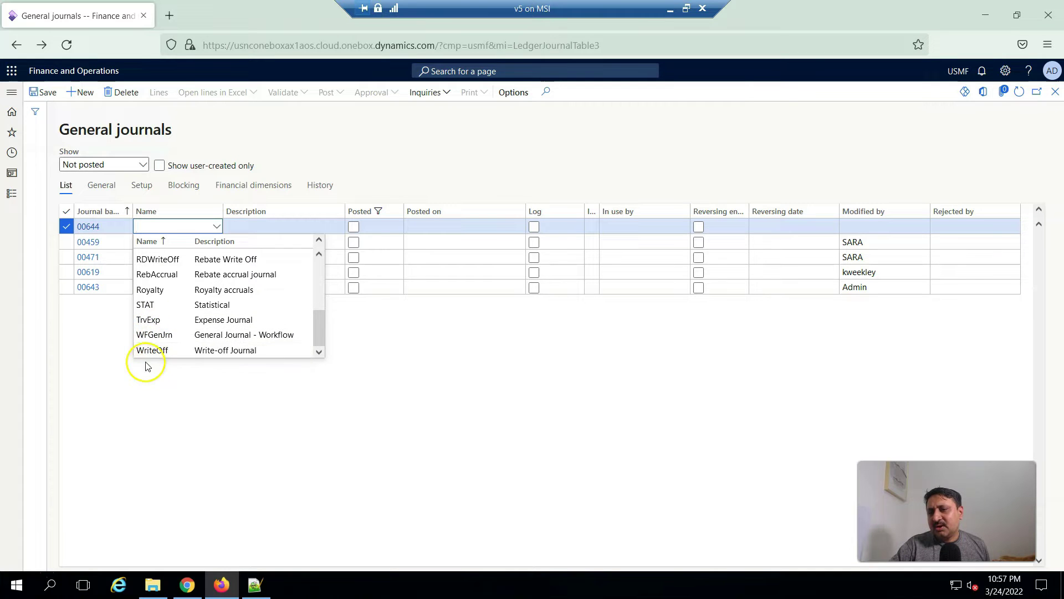
pyautogui.scroll(2, 147, 336)
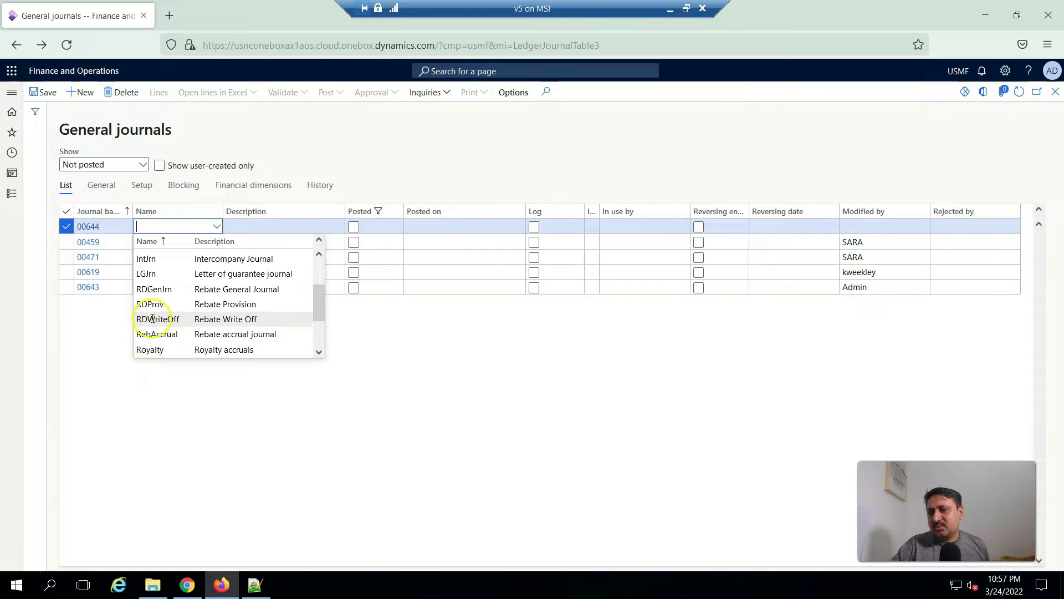
pyautogui.scroll(2, 154, 290)
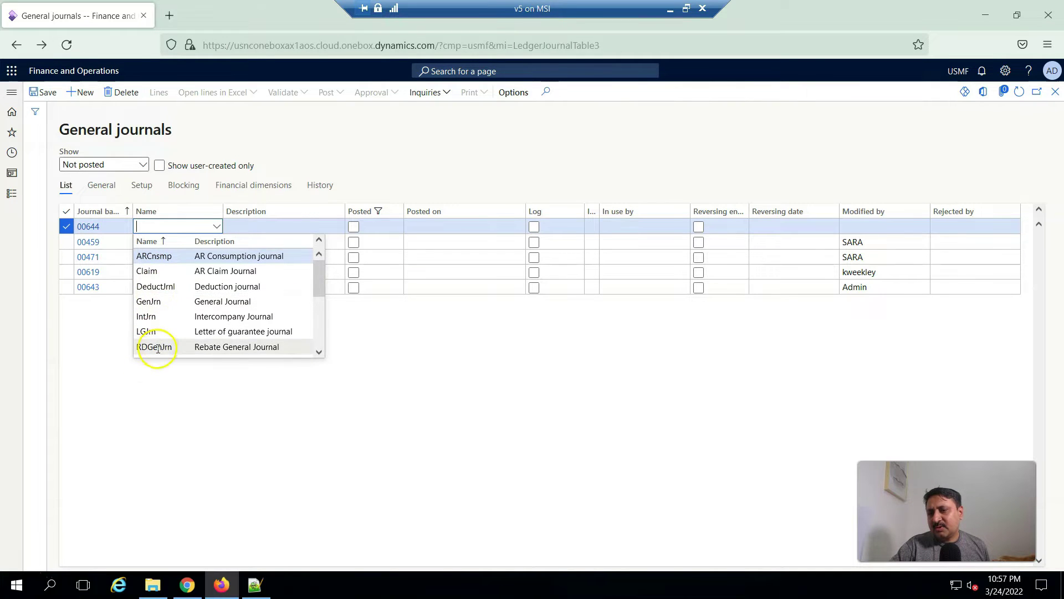
# Step: Give batch 00644 the GenJrn journal name and start voucher GNJL000806
pyautogui.click(161, 303)
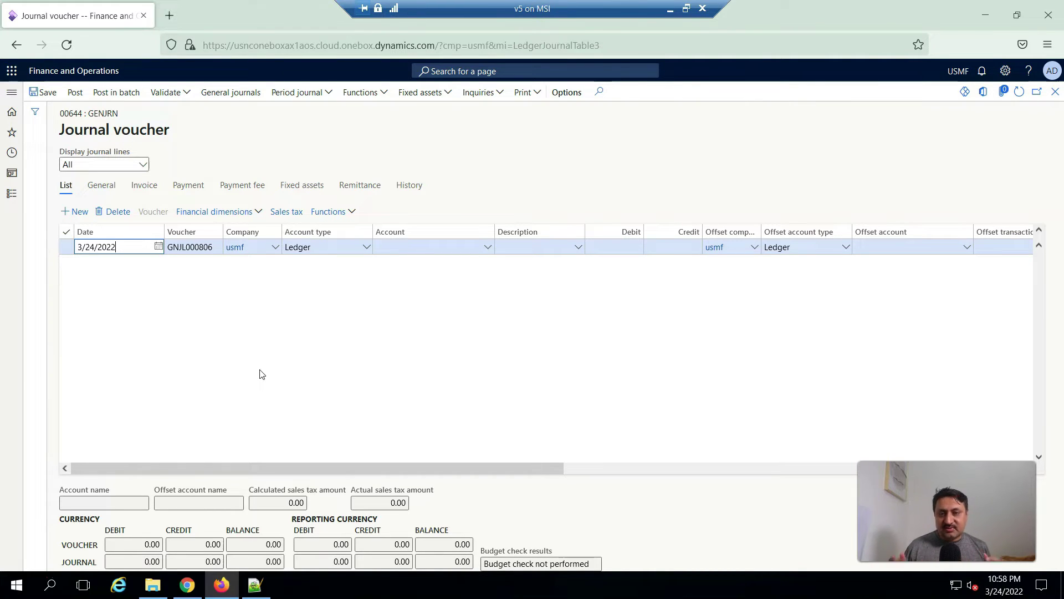
# Step: Enter a debit of 100 on the journal line
pyautogui.click(635, 248)
pyautogui.click(621, 232)
pyautogui.click(518, 330)
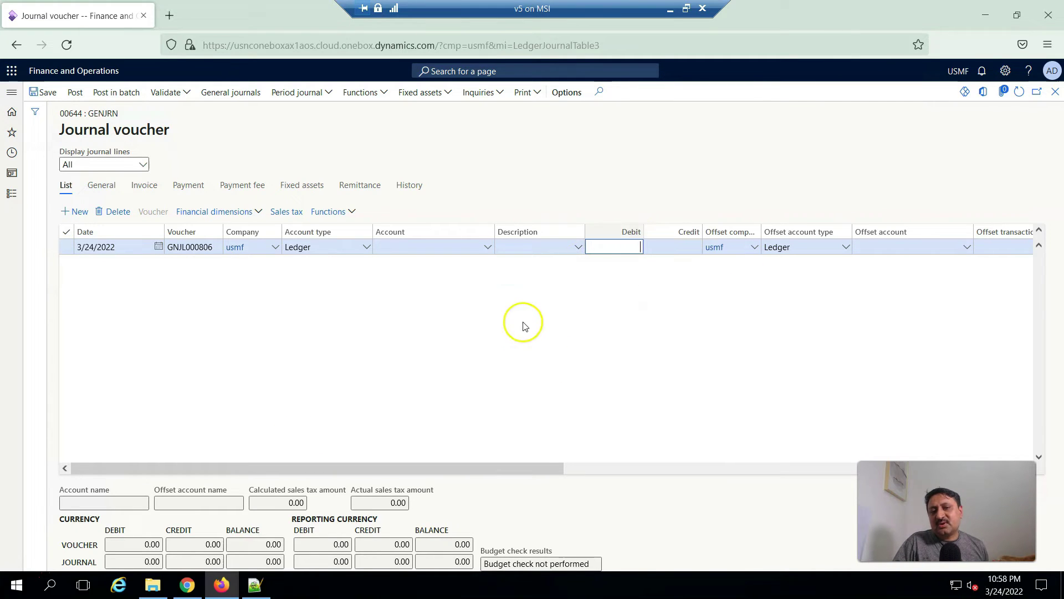
pyautogui.click(628, 247)
pyautogui.write('100')
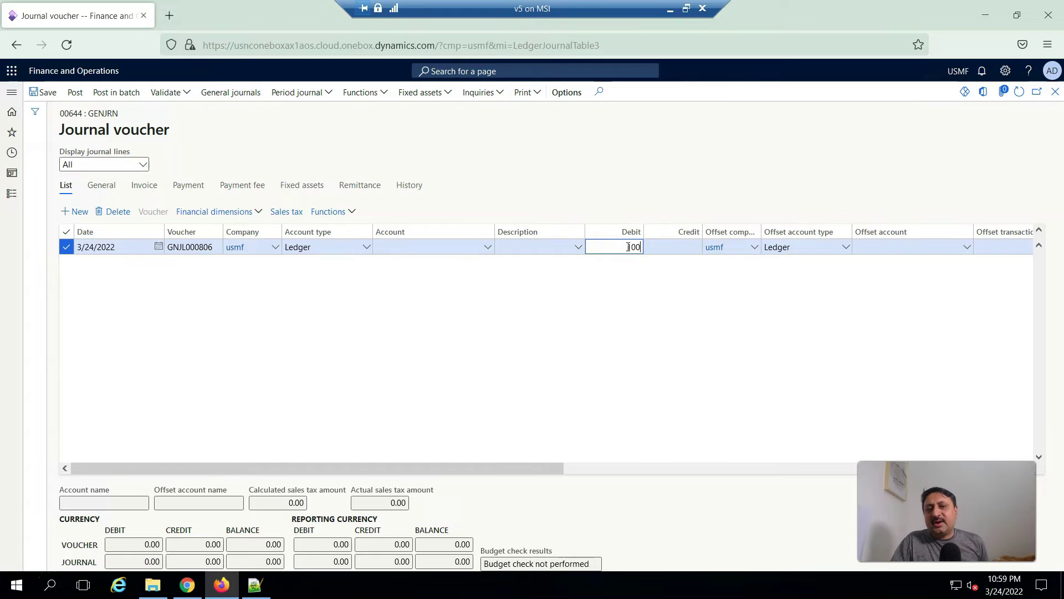
# Step: Set the line's account to main account 601507 Employee Meals, taken from the notes
pyautogui.click(255, 584)
pyautogui.moveTo(68, 70); pyautogui.dragTo(22, 62)
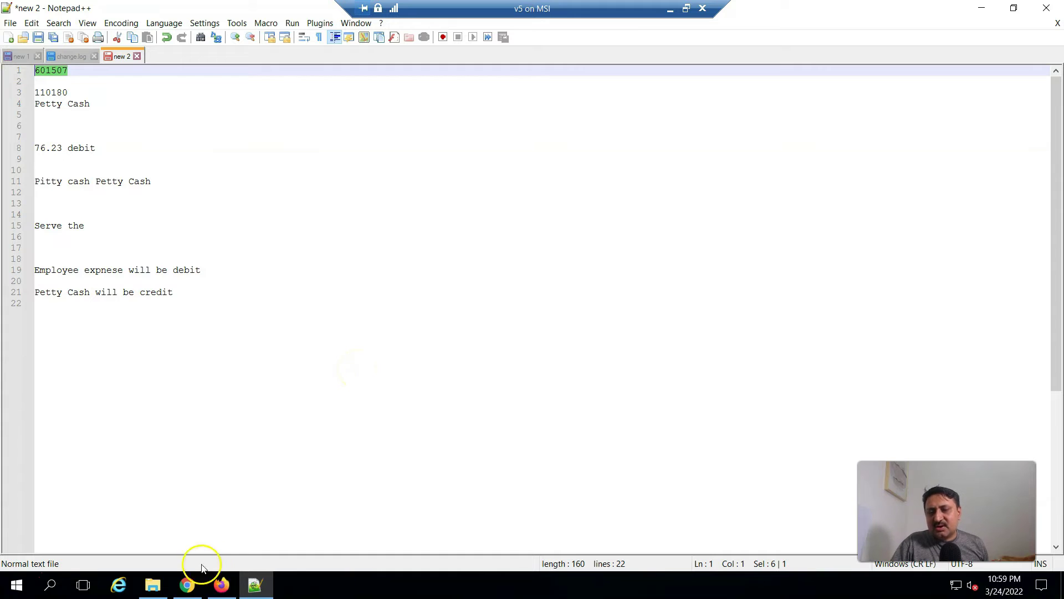
pyautogui.click(221, 585)
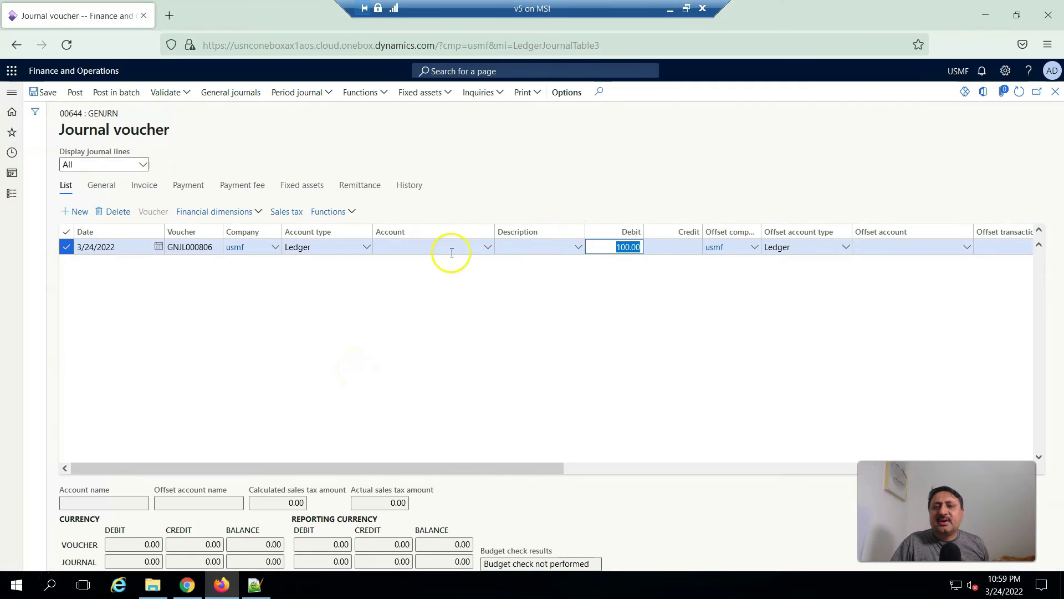
pyautogui.click(487, 247)
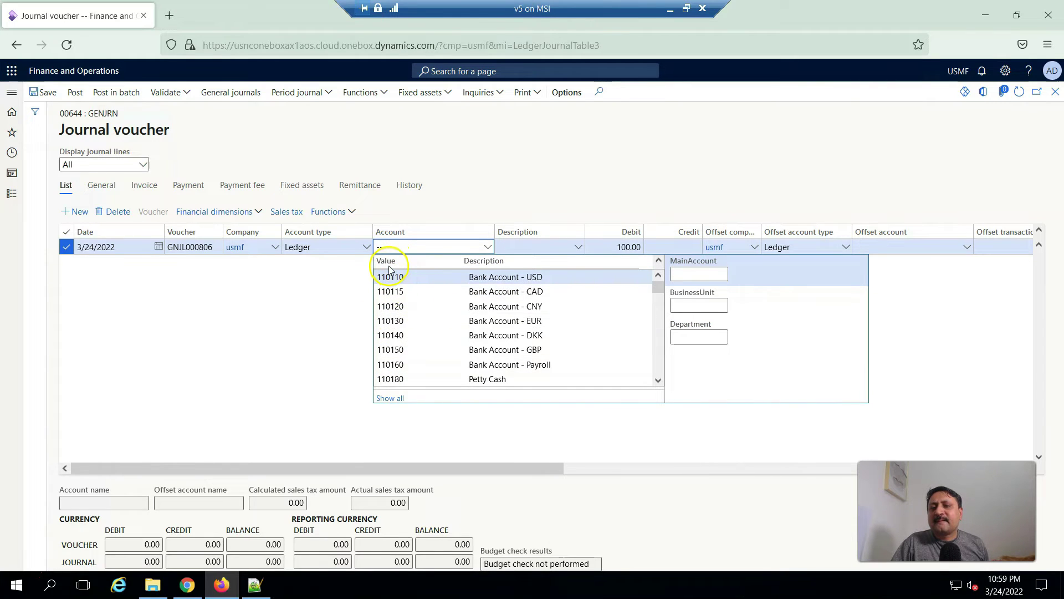
pyautogui.click(394, 245)
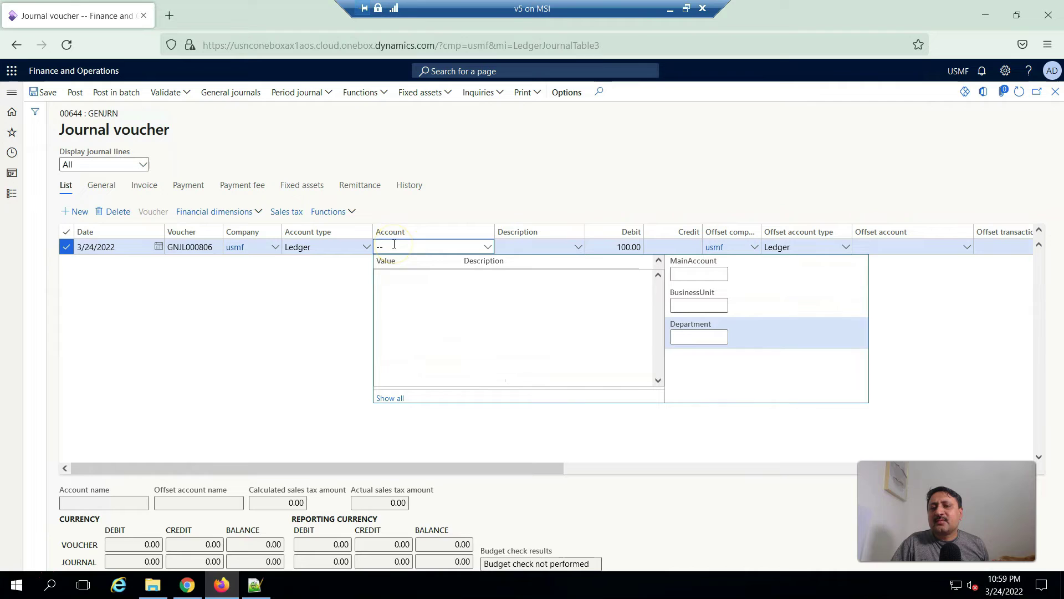
pyautogui.click(705, 273)
pyautogui.write('601507')
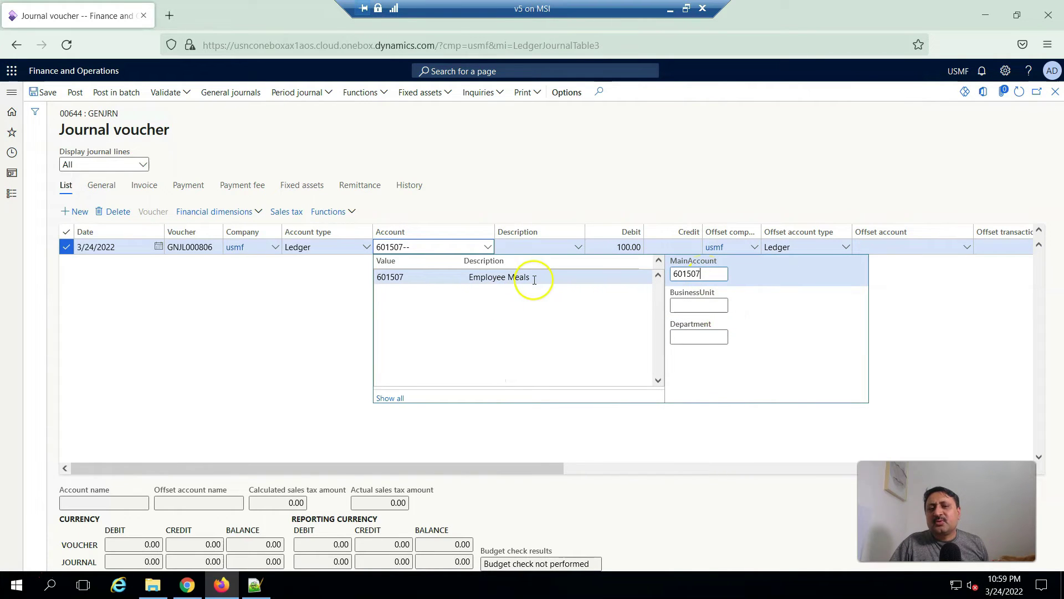
pyautogui.click(392, 277)
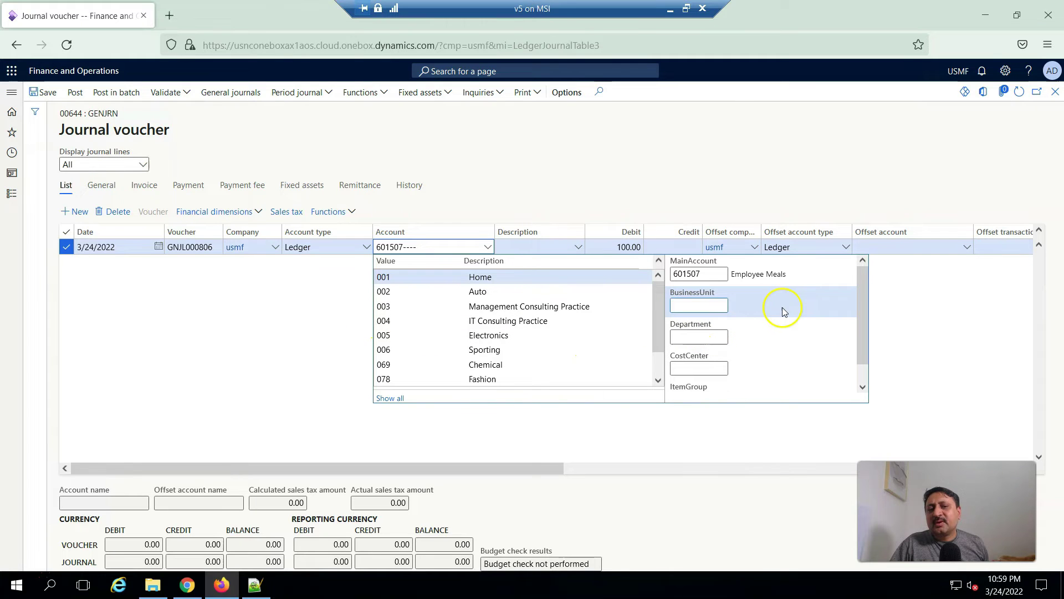
pyautogui.click(285, 284)
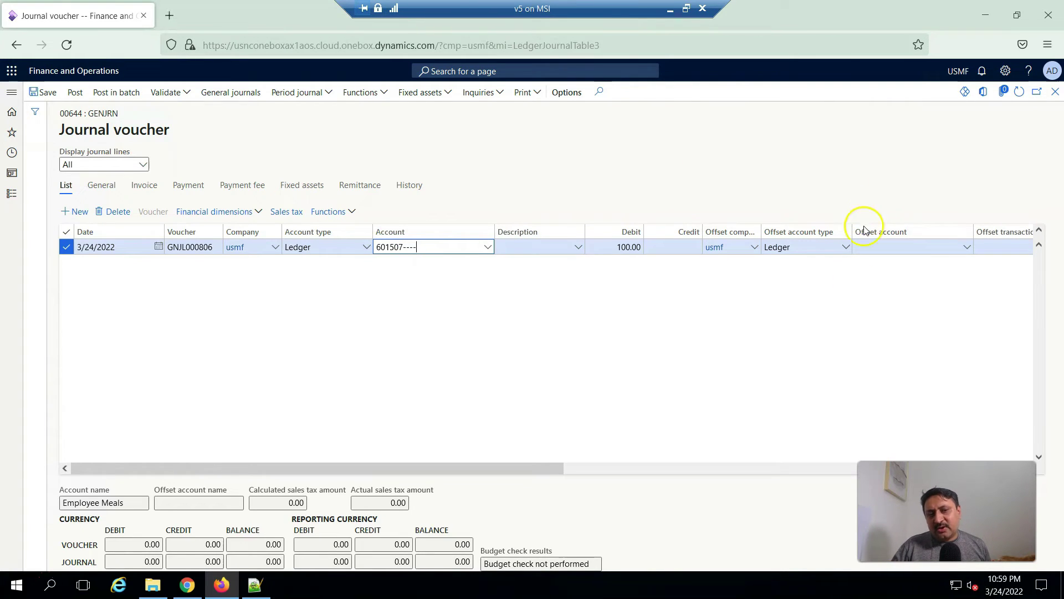
# Step: Set the offset account to 110180 Petty Cash and post journal 00644
pyautogui.click(965, 249)
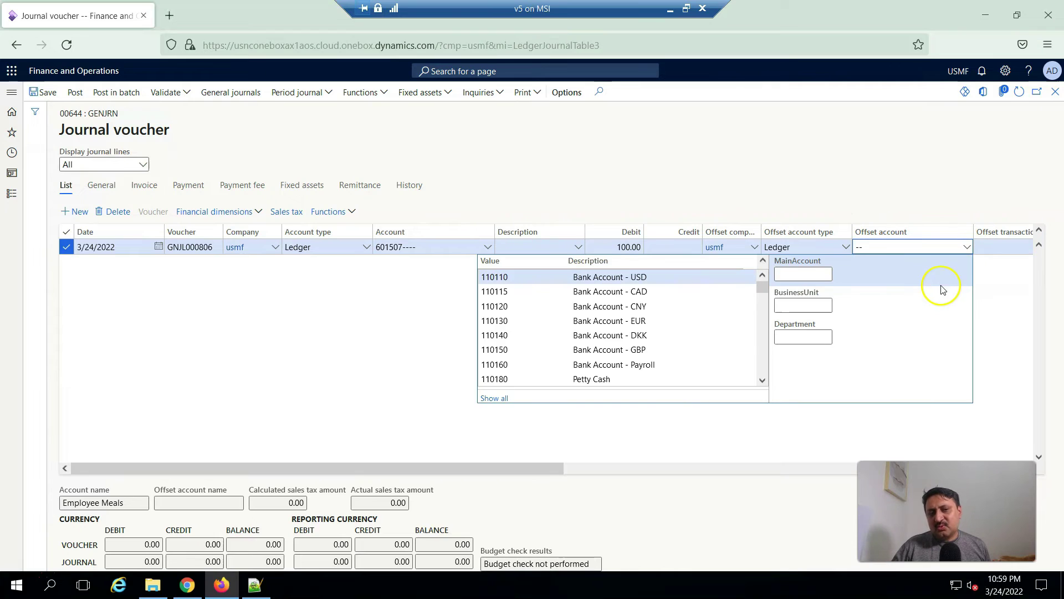
pyautogui.click(501, 379)
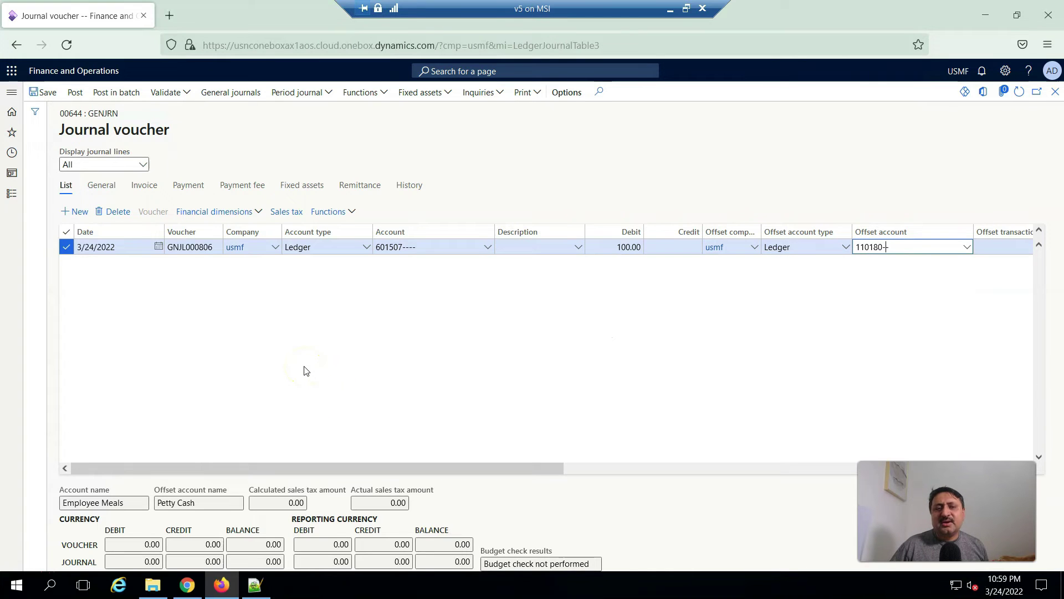
pyautogui.click(75, 94)
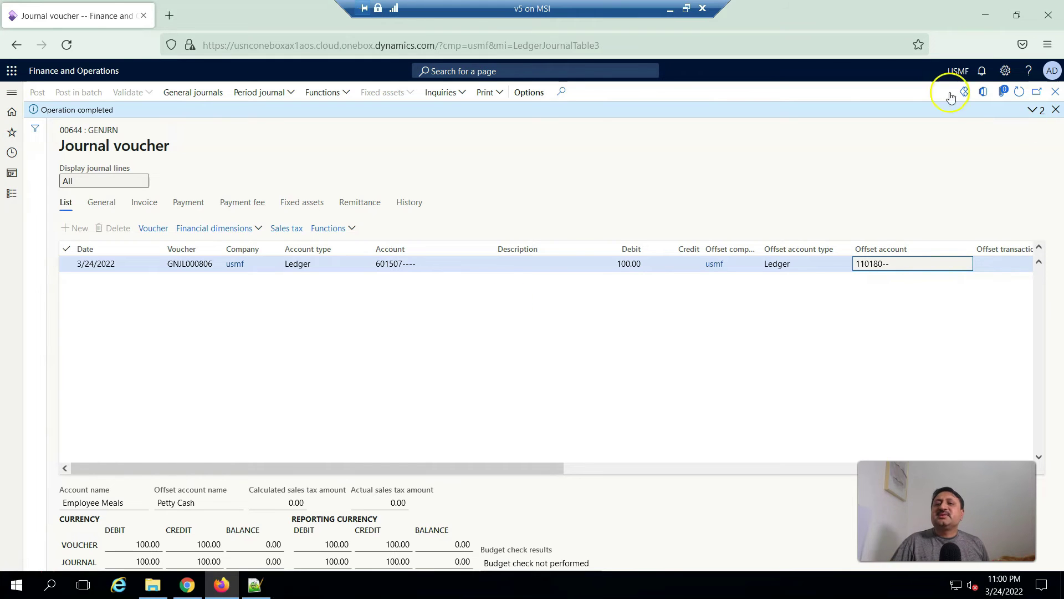
pyautogui.click(12, 92)
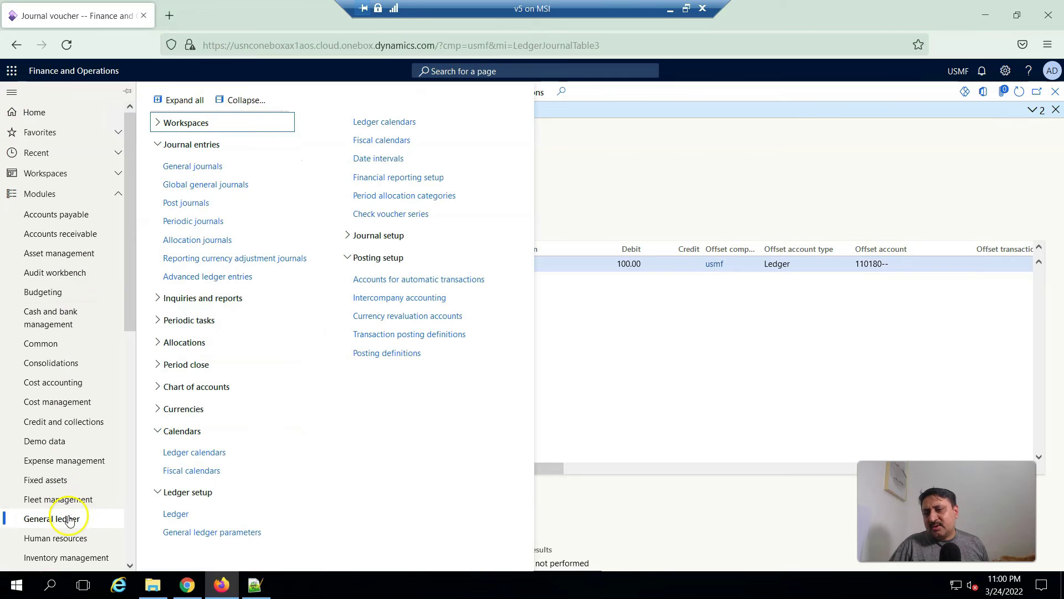
# Step: Create journal batch 00645 with the GenJrn name and open its voucher lines
pyautogui.click(207, 165)
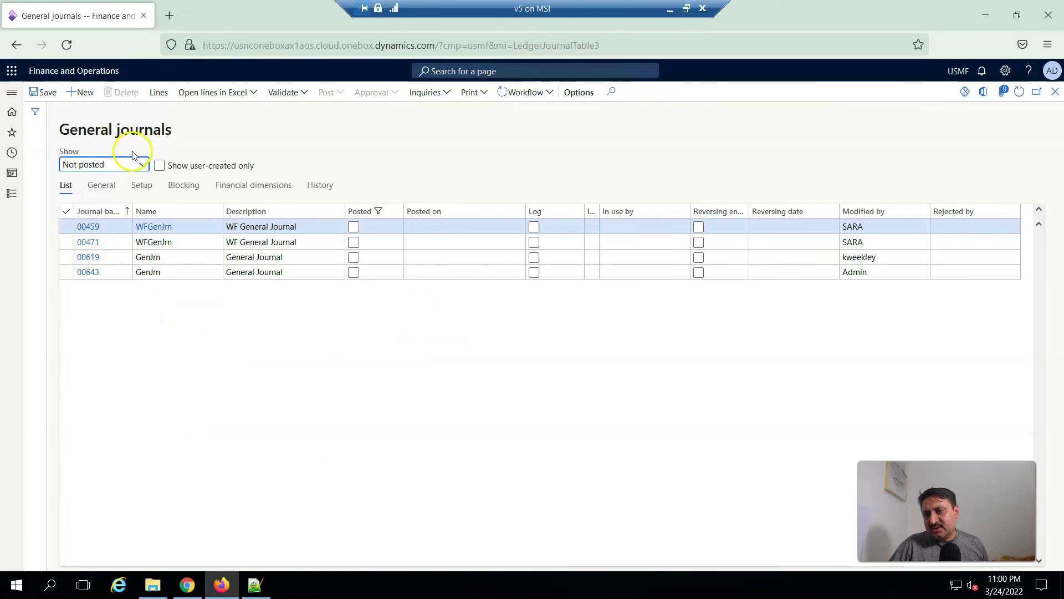
pyautogui.click(86, 92)
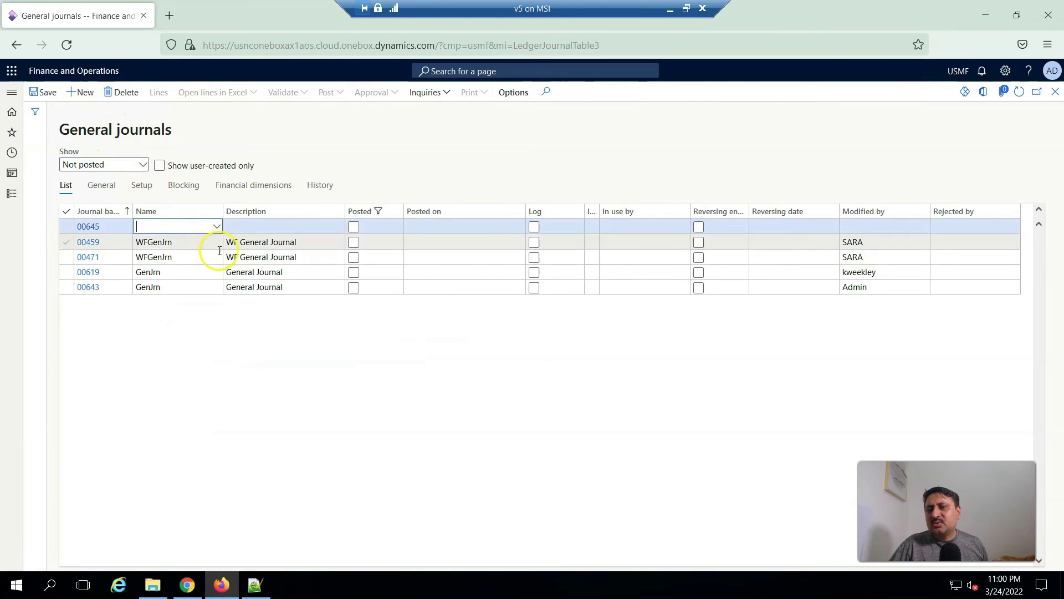
pyautogui.click(217, 227)
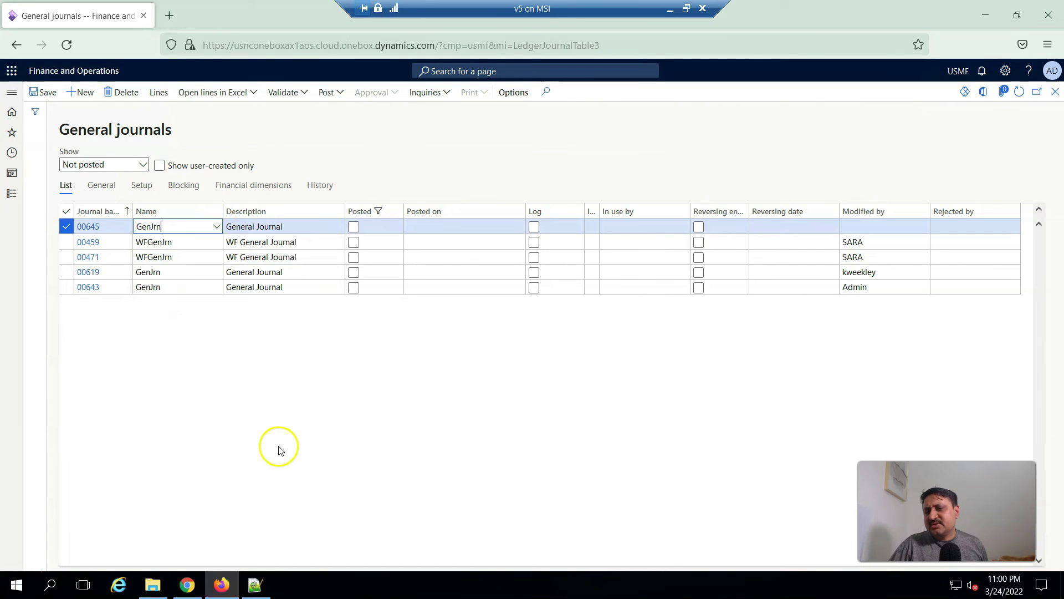
pyautogui.click(158, 93)
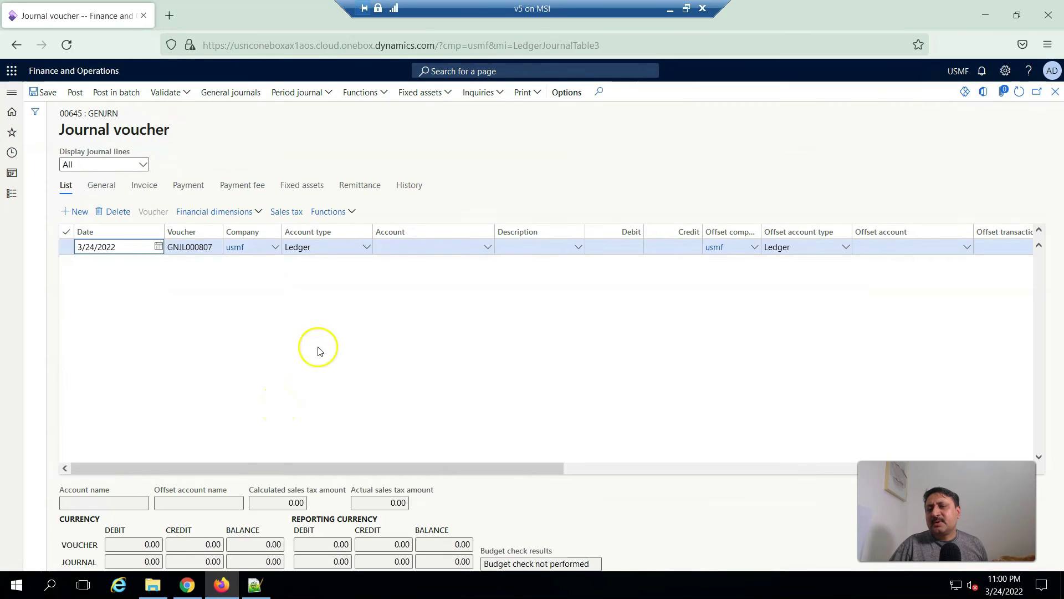
# Step: Set the first line's account to main account 601507 Employee Meals
pyautogui.click(487, 249)
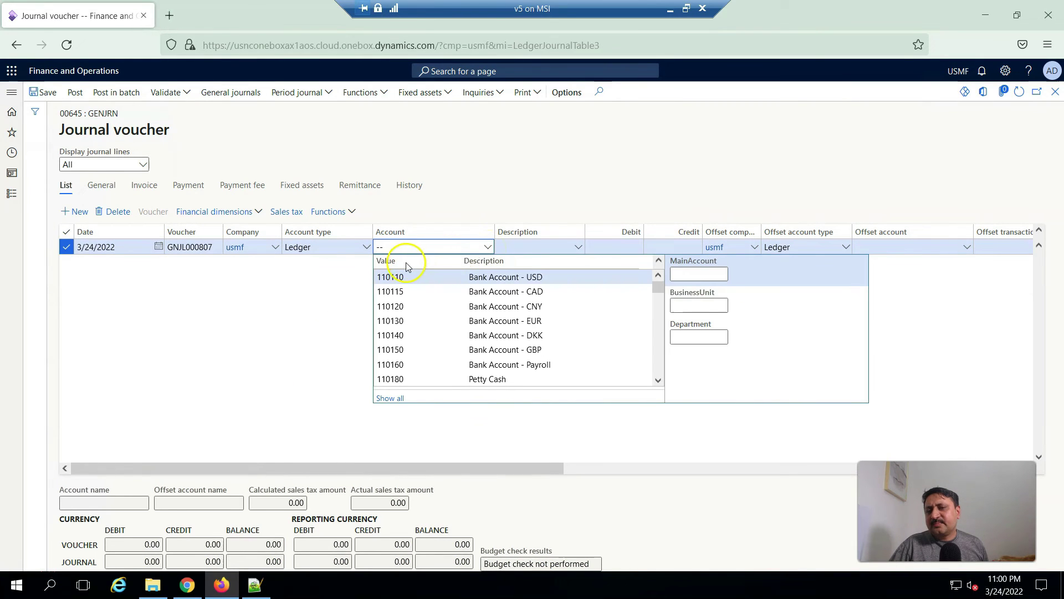
pyautogui.click(698, 272)
pyautogui.write('601507')
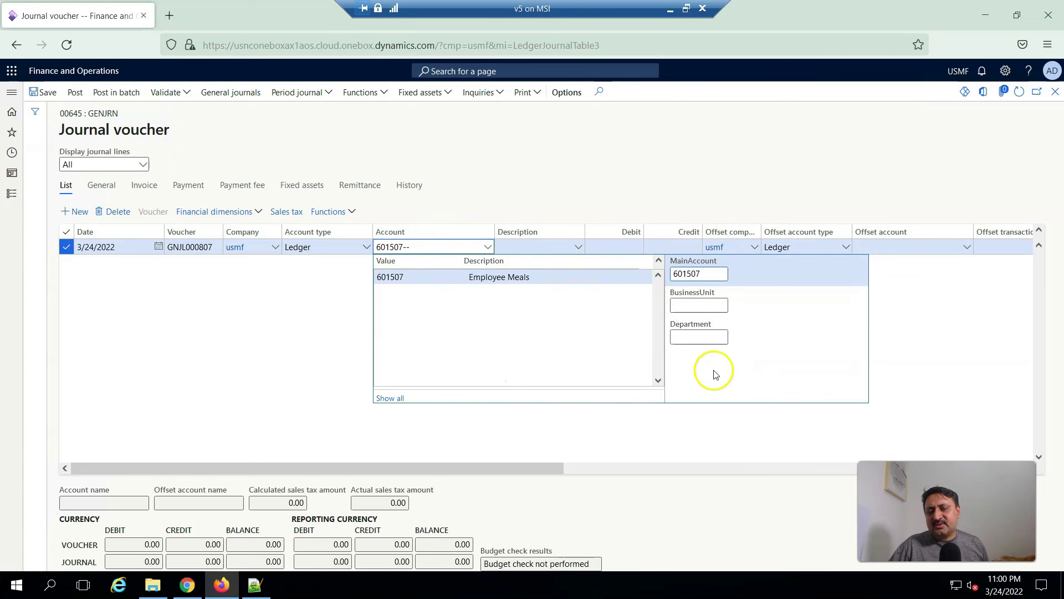
pyautogui.click(381, 276)
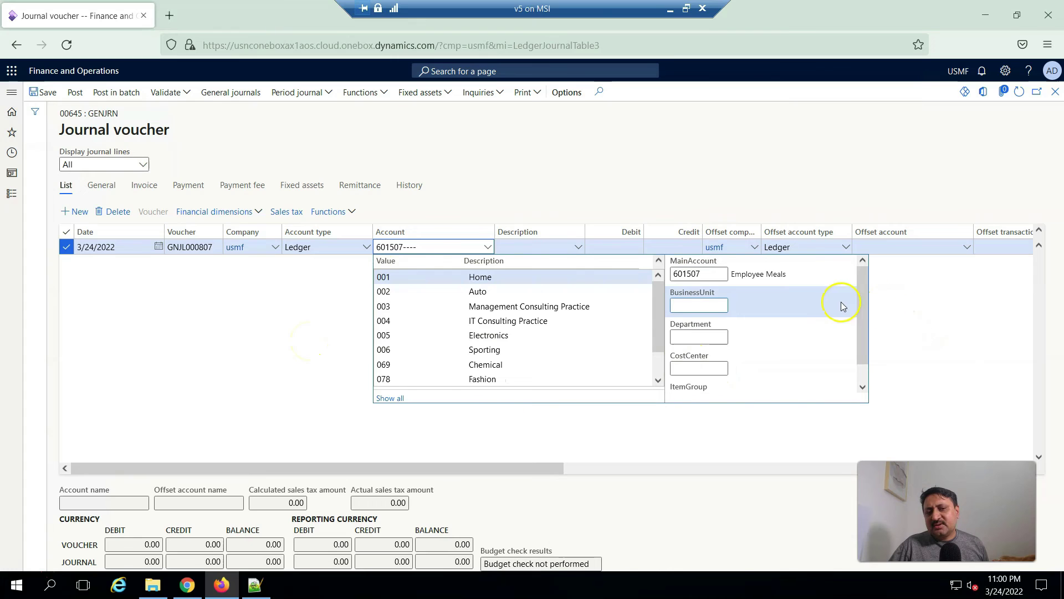
pyautogui.click(884, 301)
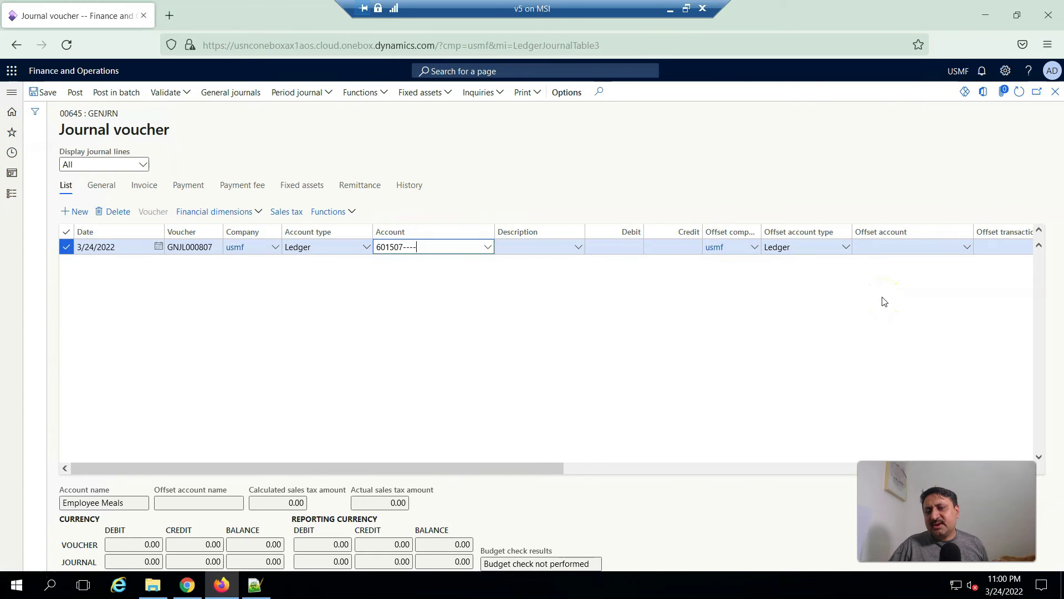
# Step: Add a second voucher line and give the Employee Meals line a 100.00 debit
pyautogui.click(77, 211)
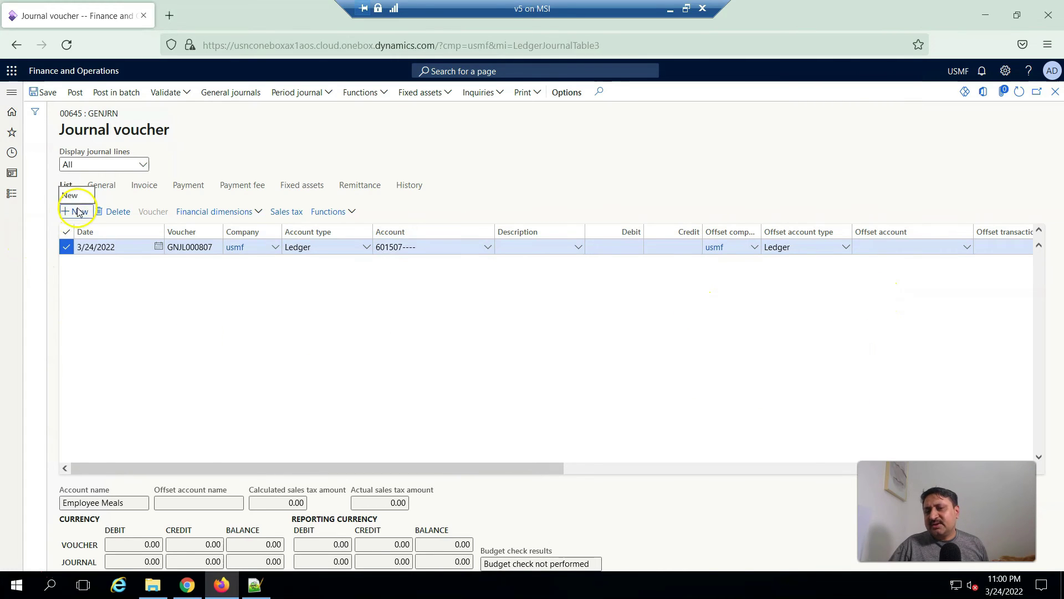
pyautogui.click(612, 248)
pyautogui.click(605, 263)
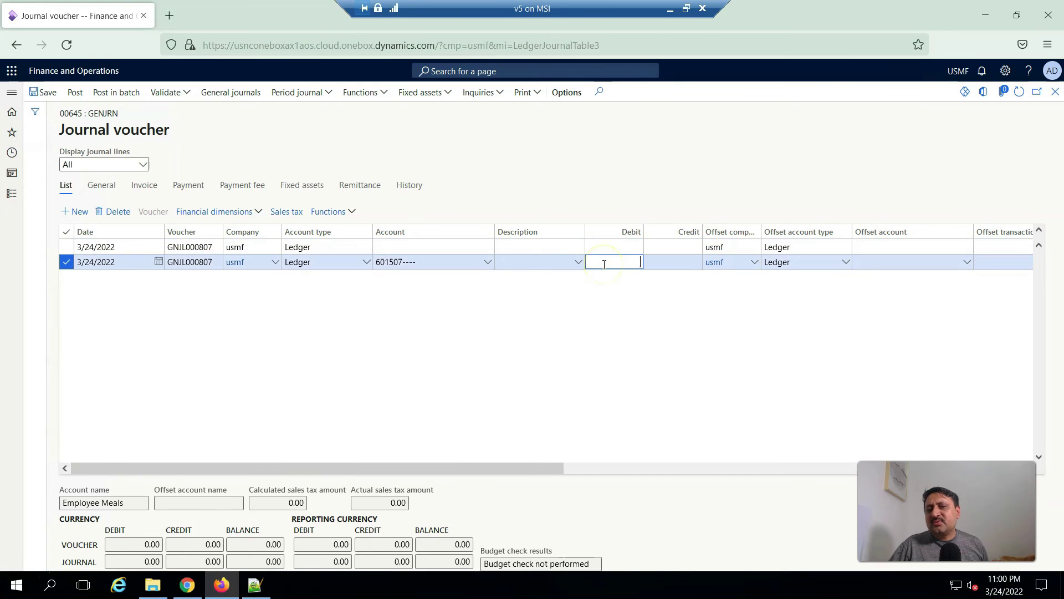
pyautogui.write('100.00')
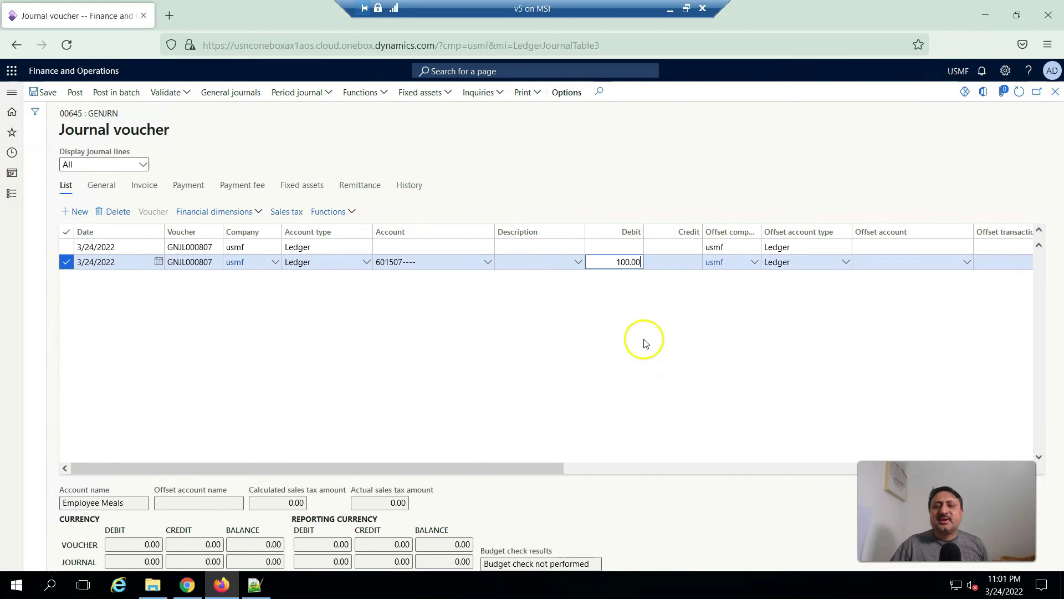
pyautogui.click(678, 248)
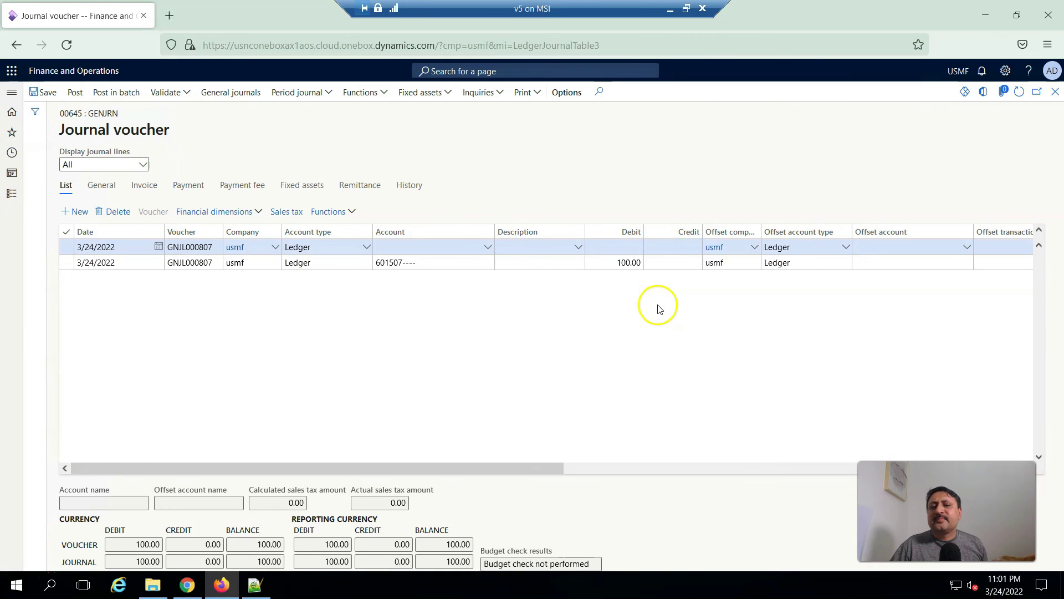
# Step: Enter a 100.00 credit on the empty second line
pyautogui.click(665, 250)
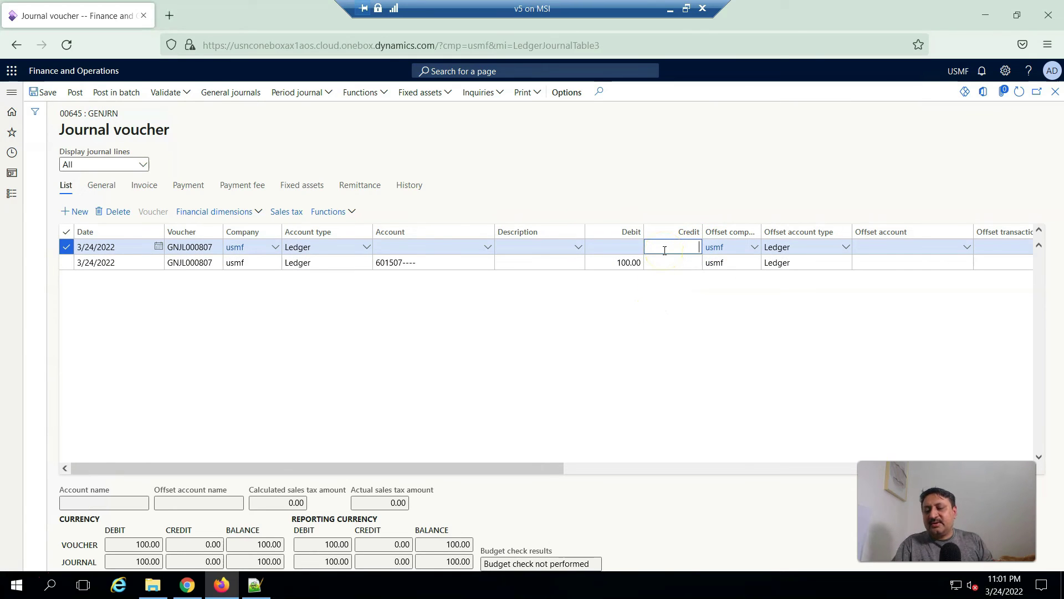
pyautogui.write('100.00')
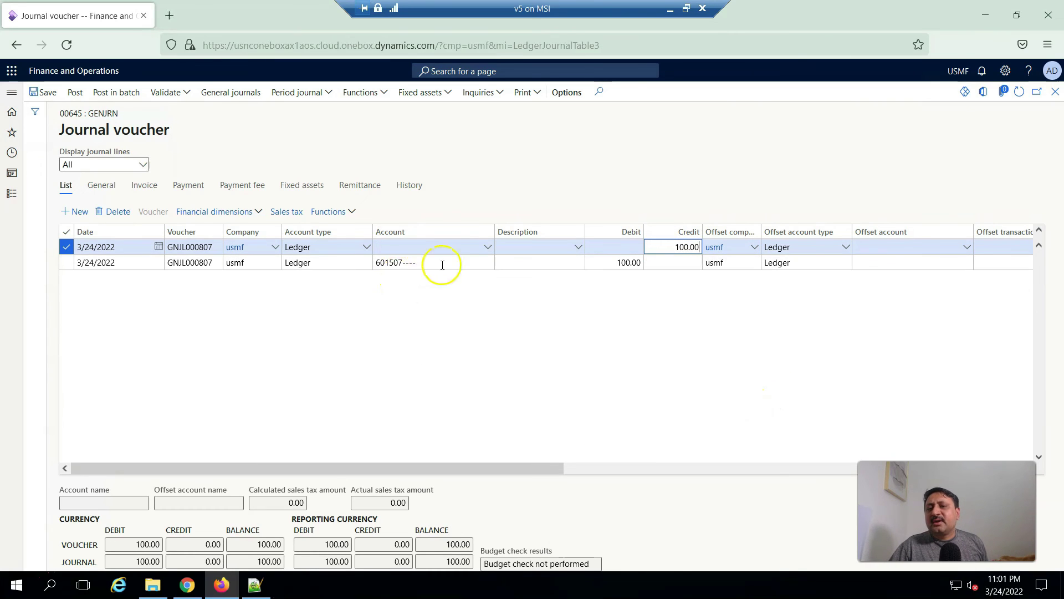
# Step: Set the credit line's account to main account 110180 Petty Cash
pyautogui.click(483, 251)
pyautogui.write('--')
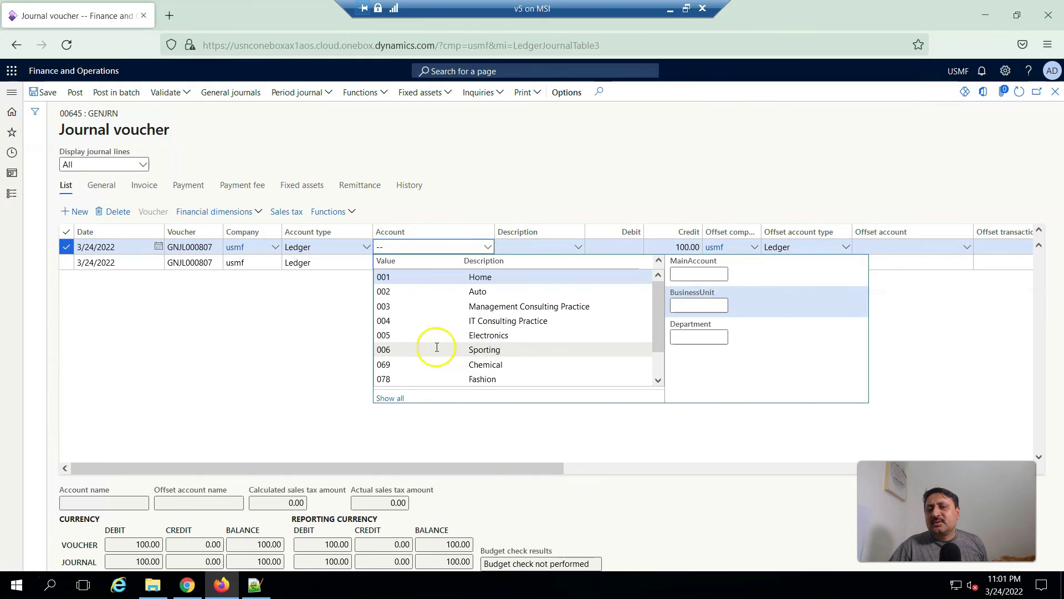
pyautogui.click(324, 351)
pyautogui.click(379, 246)
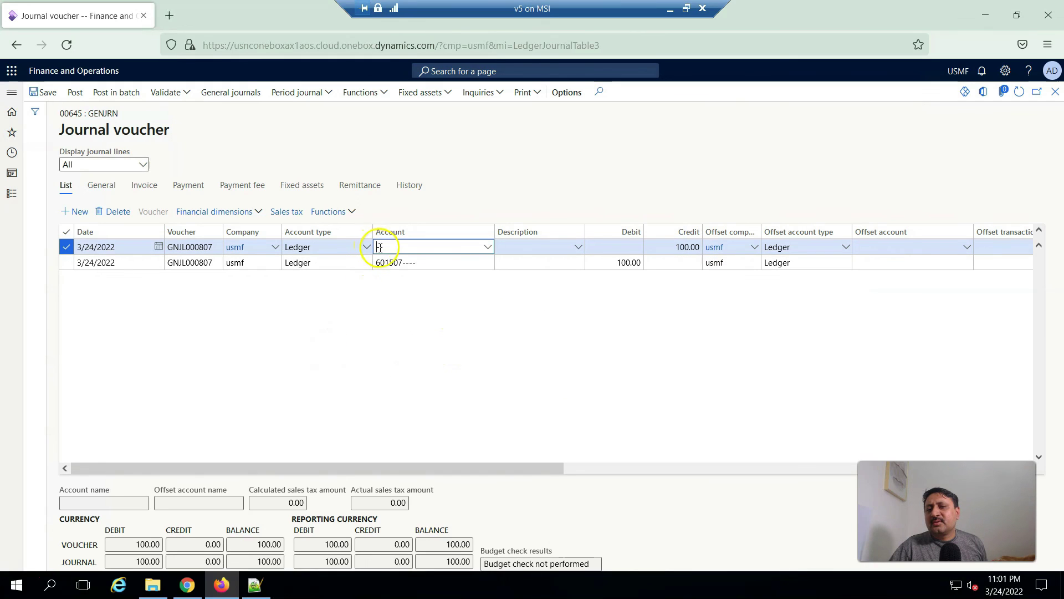
pyautogui.click(488, 249)
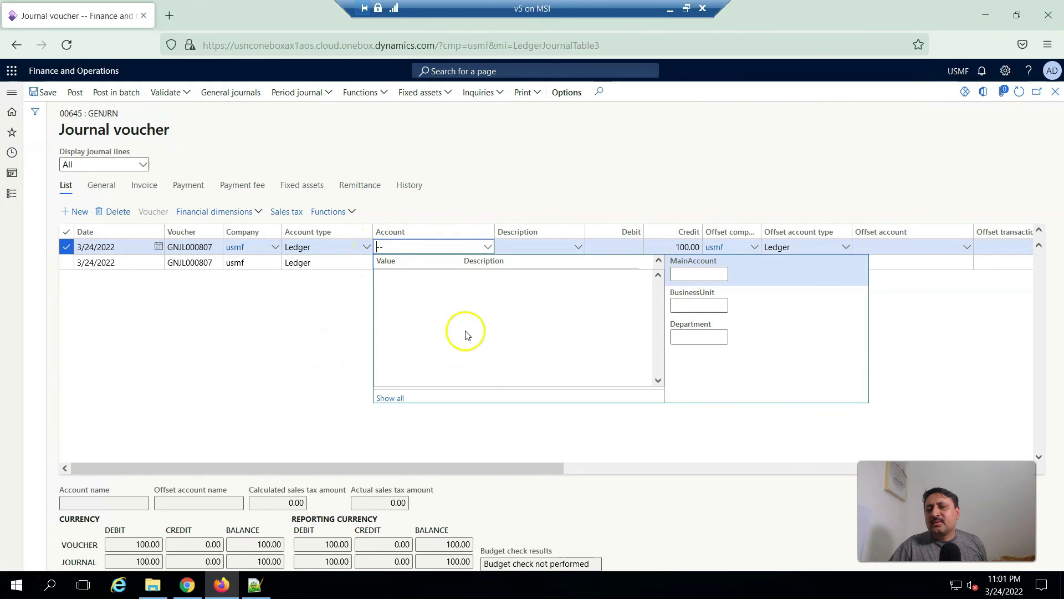
pyautogui.click(396, 379)
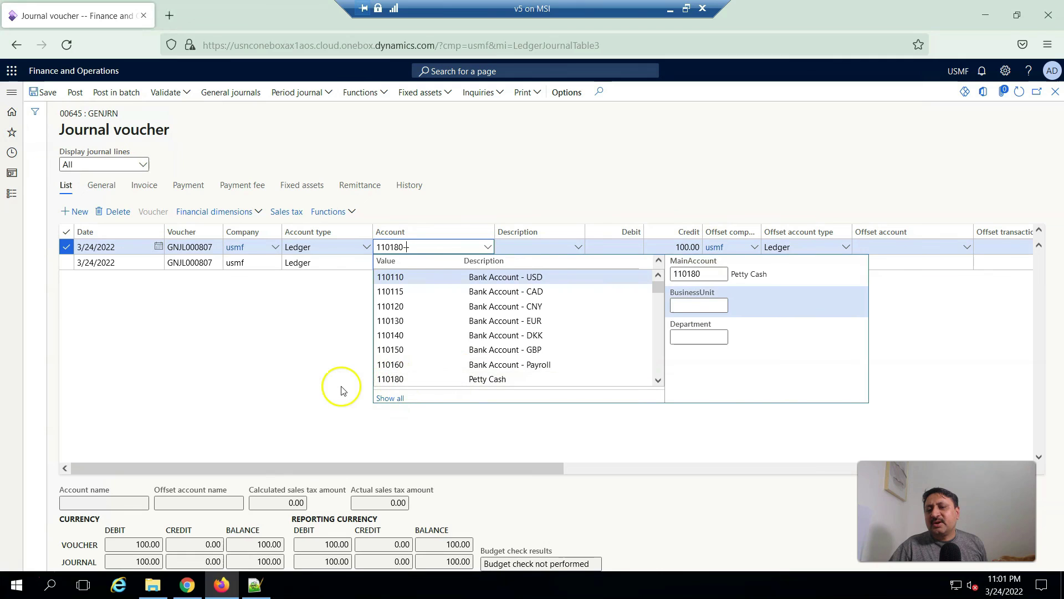
pyautogui.click(342, 390)
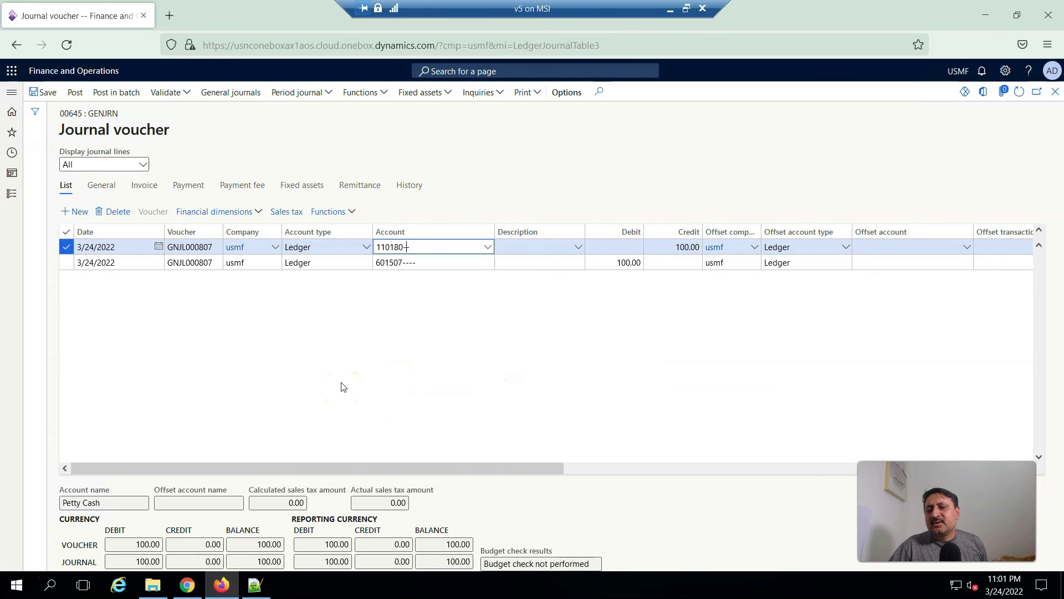
# Step: Post journal 00645 with its balanced 100.00 debit and credit lines
pyautogui.click(75, 92)
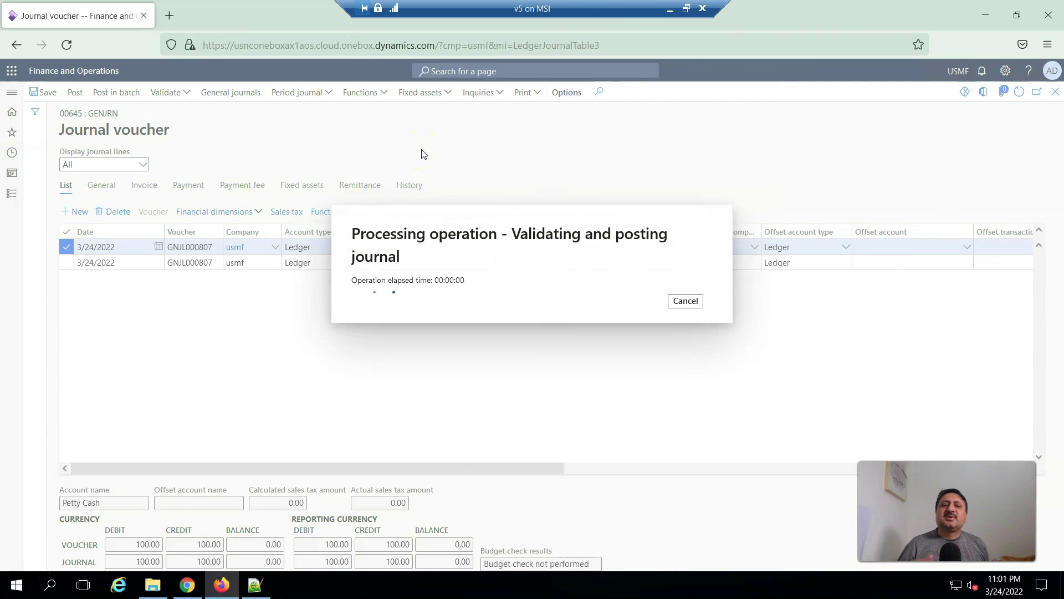